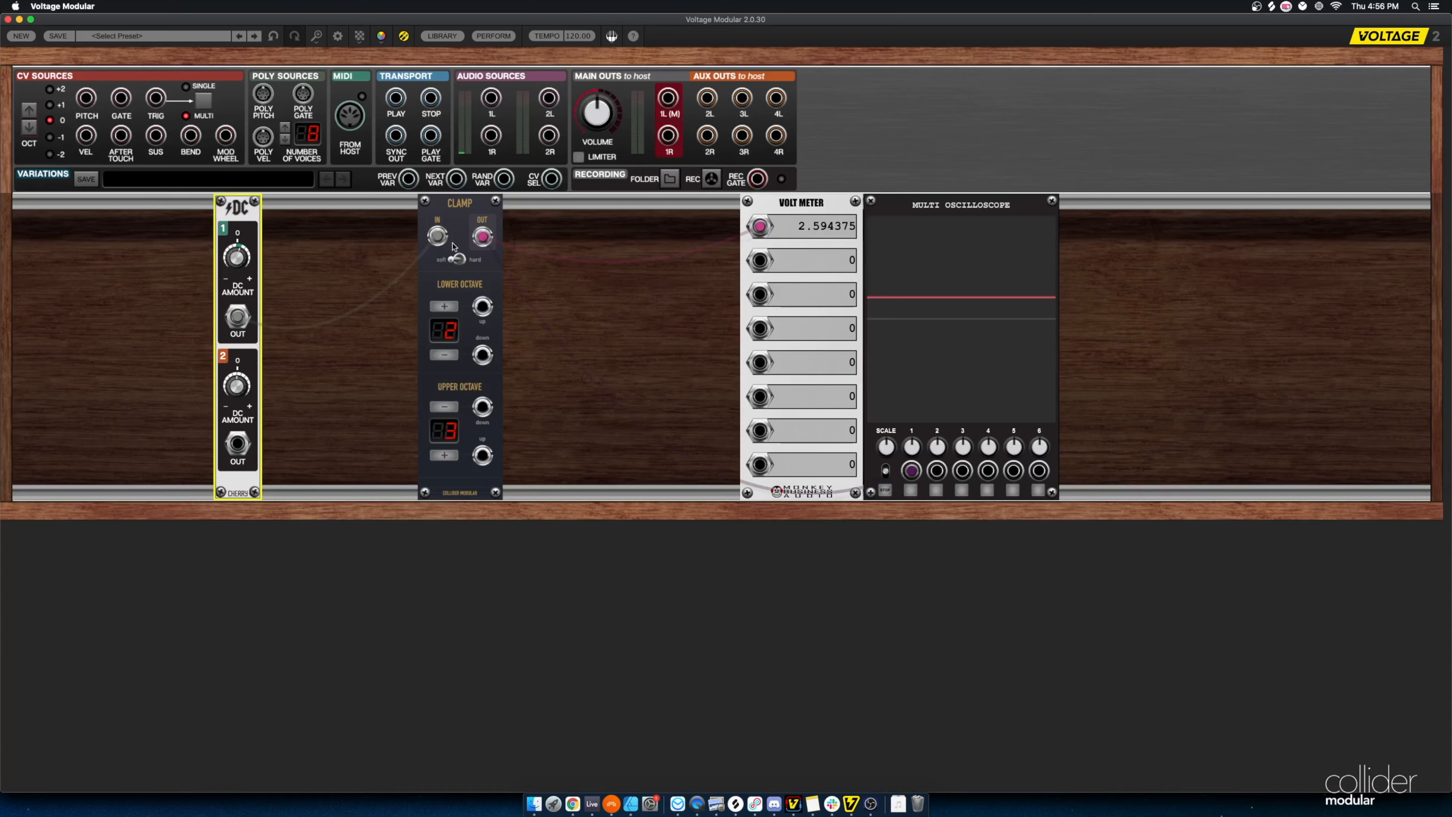
- Lower DC Amount 1 feeding the Clamp input and switch the Clamp module to hard mode
left_click_drag(237, 316, 438, 235)
left_click_drag(237, 264, 238, 276)
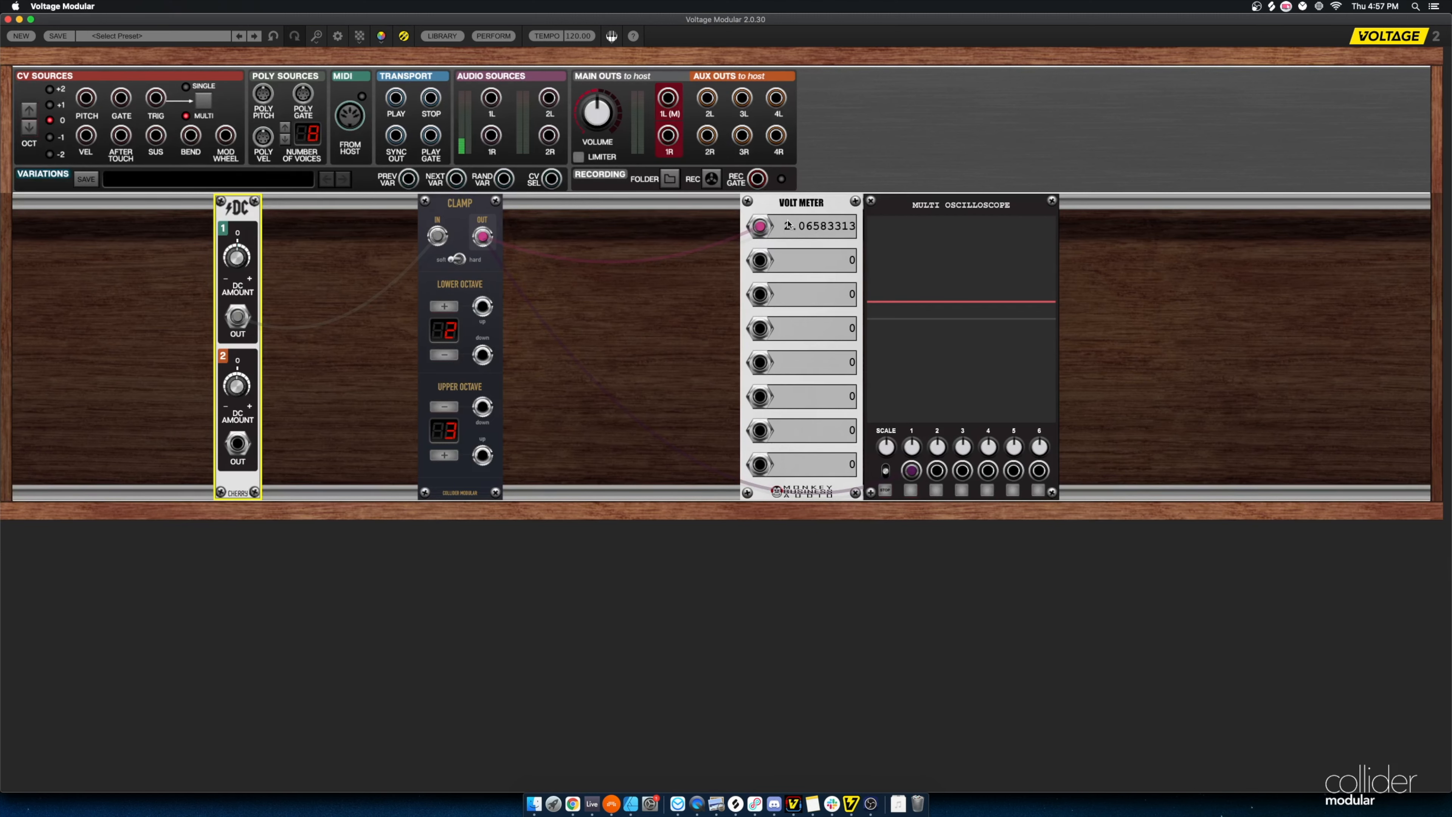
left_click(458, 261)
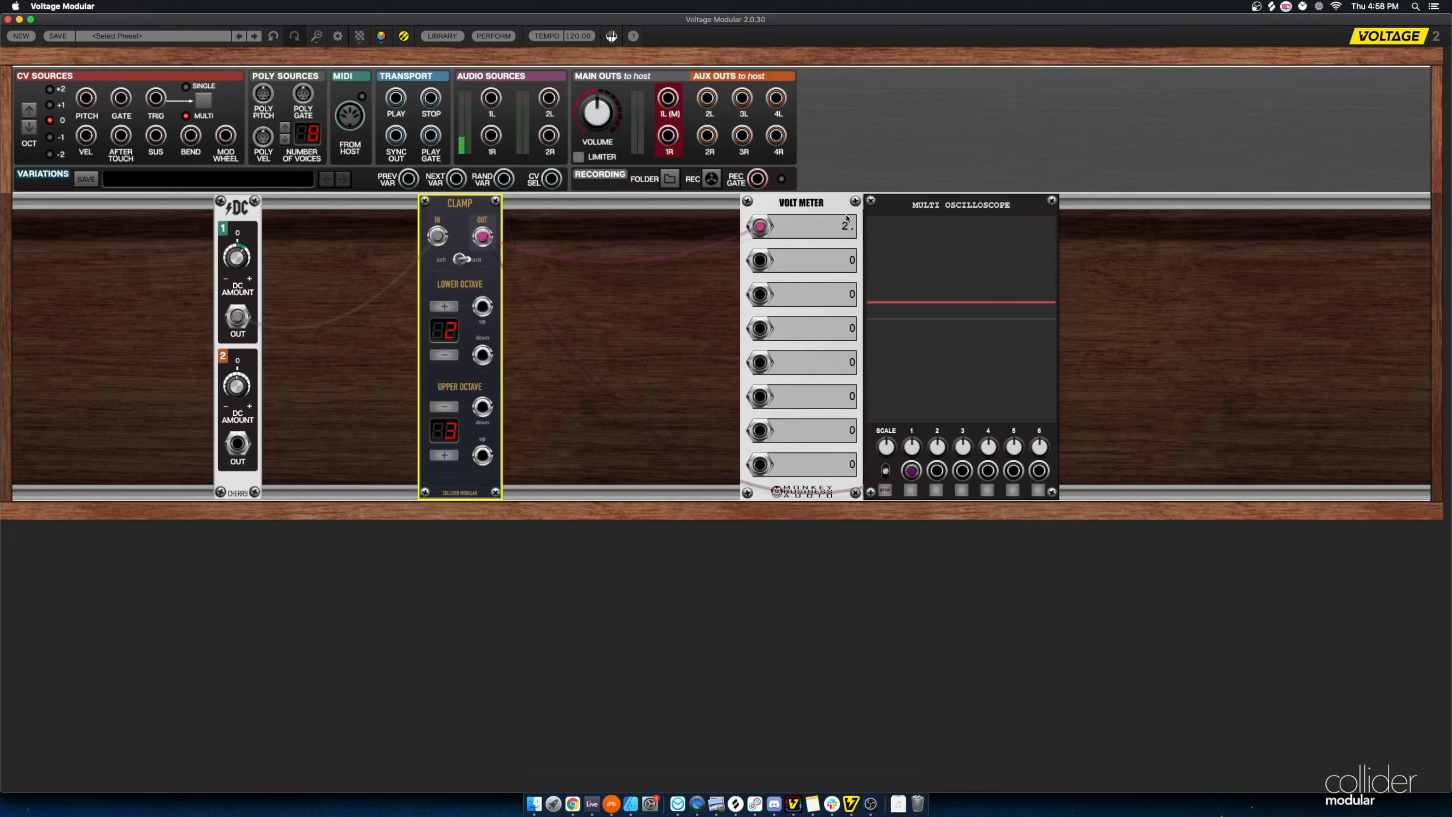
- Adjust DC Amount 1 below 1 volt in hard mode and return the Clamp to soft mode
left_click(238, 268)
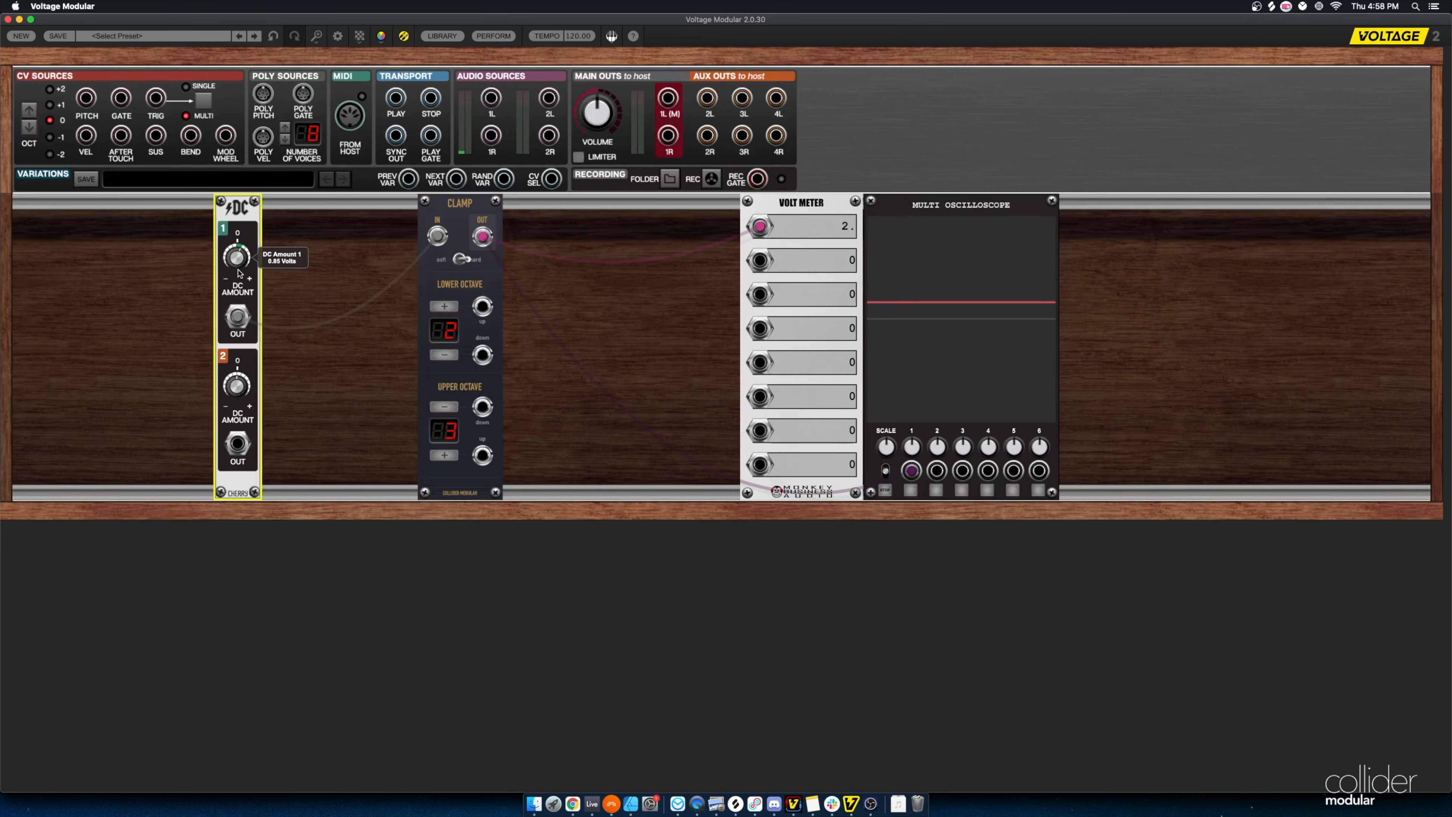
left_click_drag(236, 275, 449, 271)
left_click(451, 265)
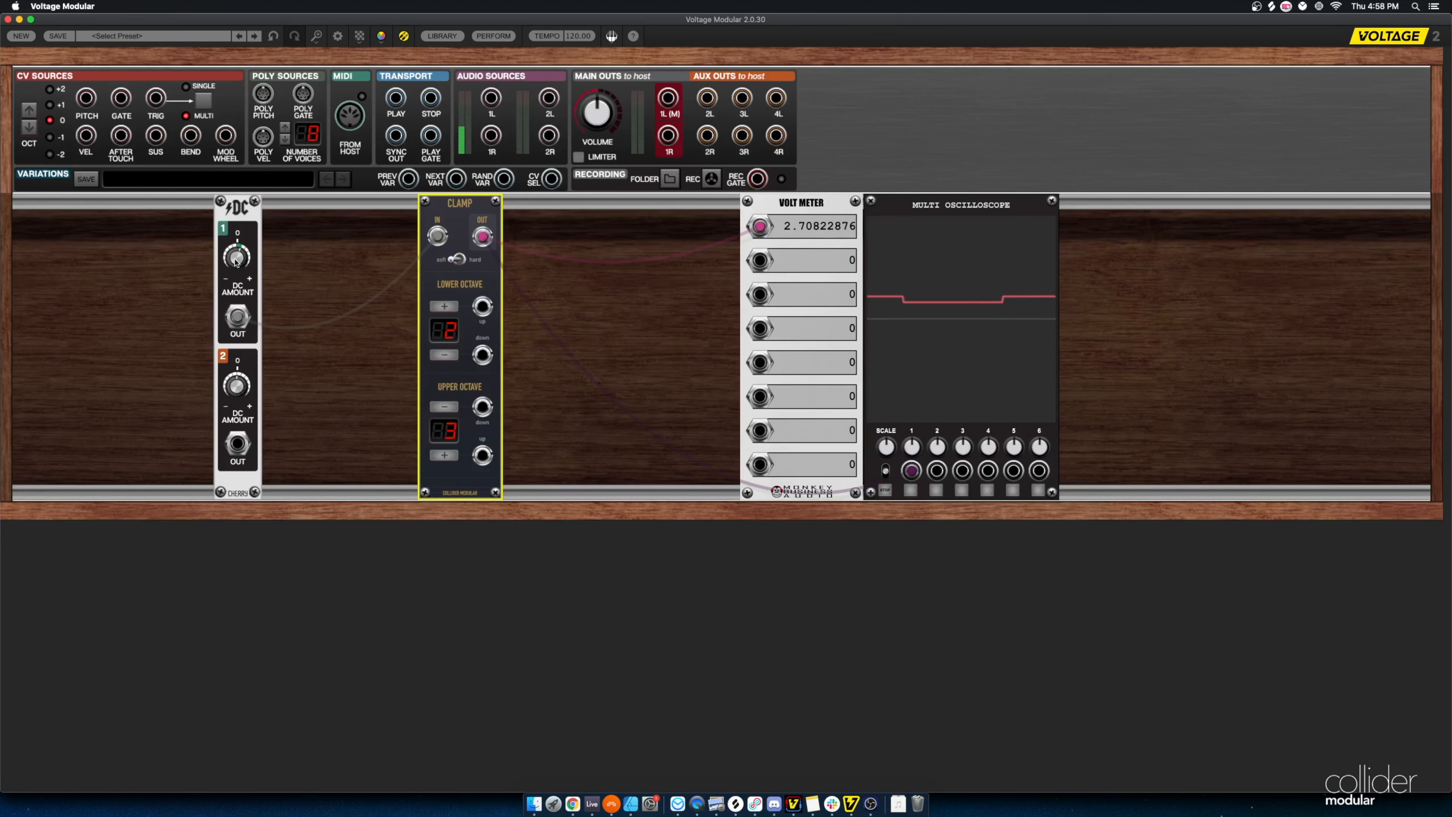
- Raise DC Amount 1 to about 1.99 volts and beyond, switching the Clamp to hard mode in between and back to soft
mouse_move(236, 257)
left_mouse_down()
mouse_move(247, 163)
mouse_move(243, 235)
left_mouse_up()
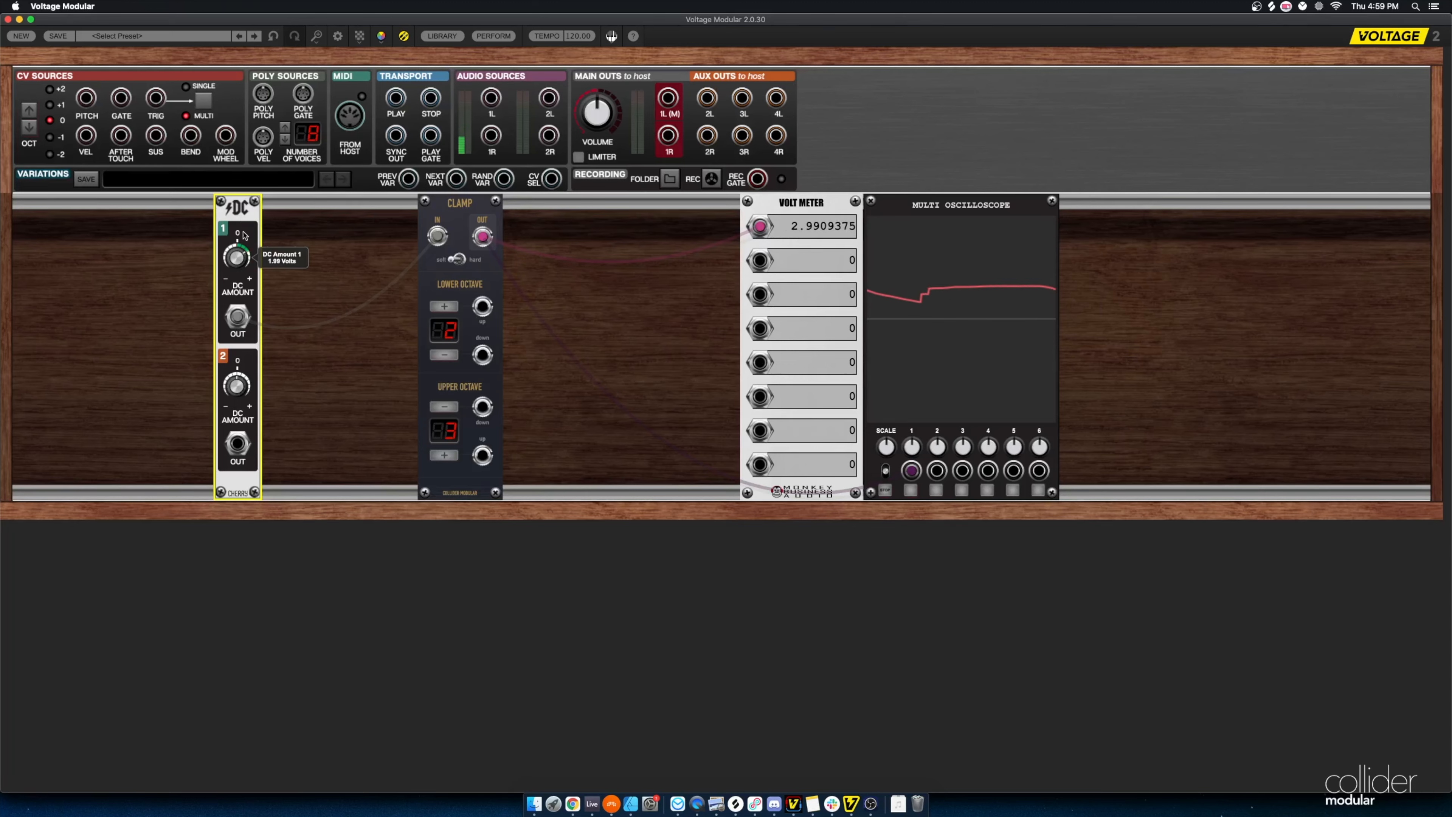
left_click(458, 259)
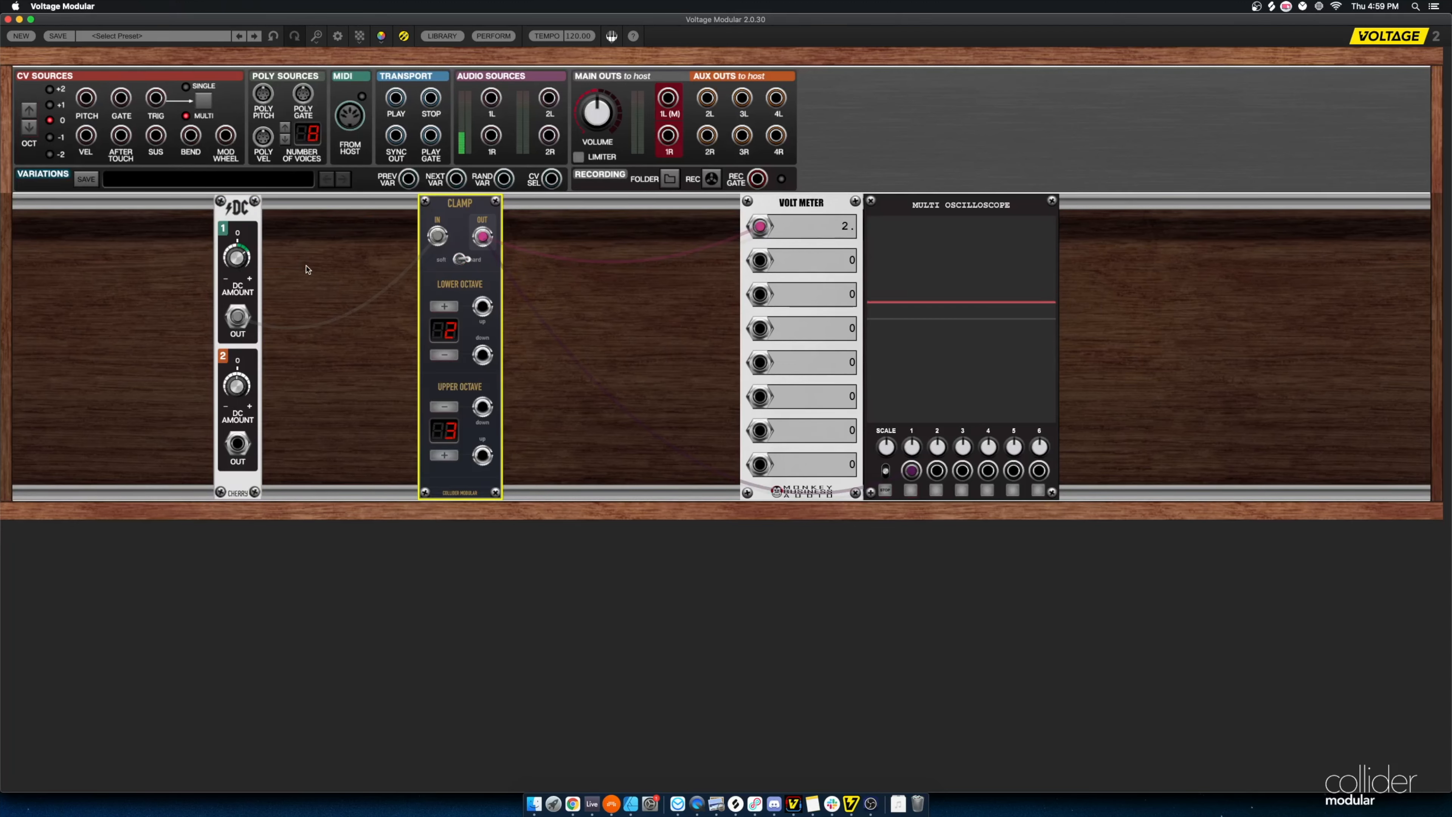
left_click_drag(237, 258, 233, 222)
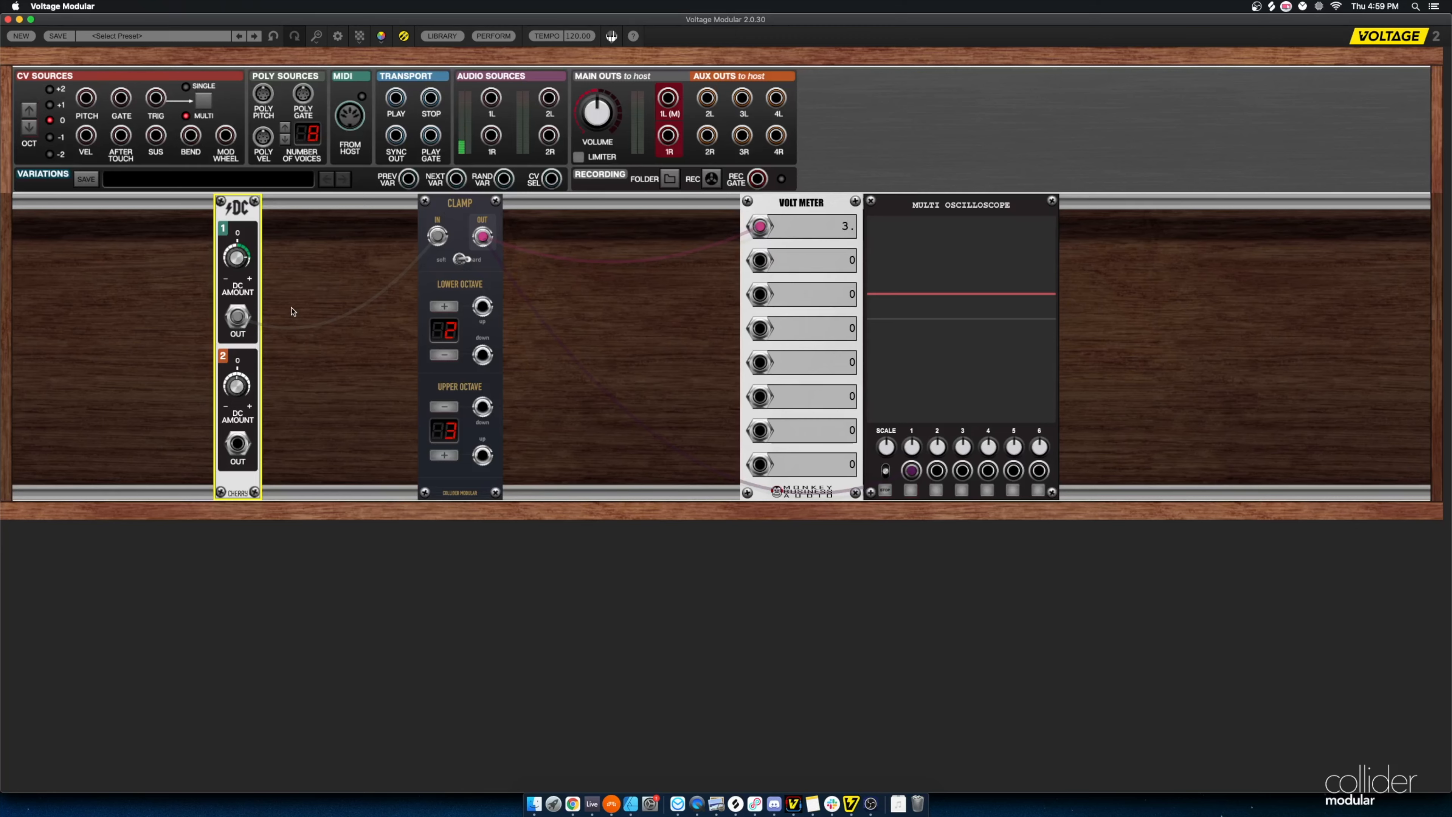
left_click(459, 259)
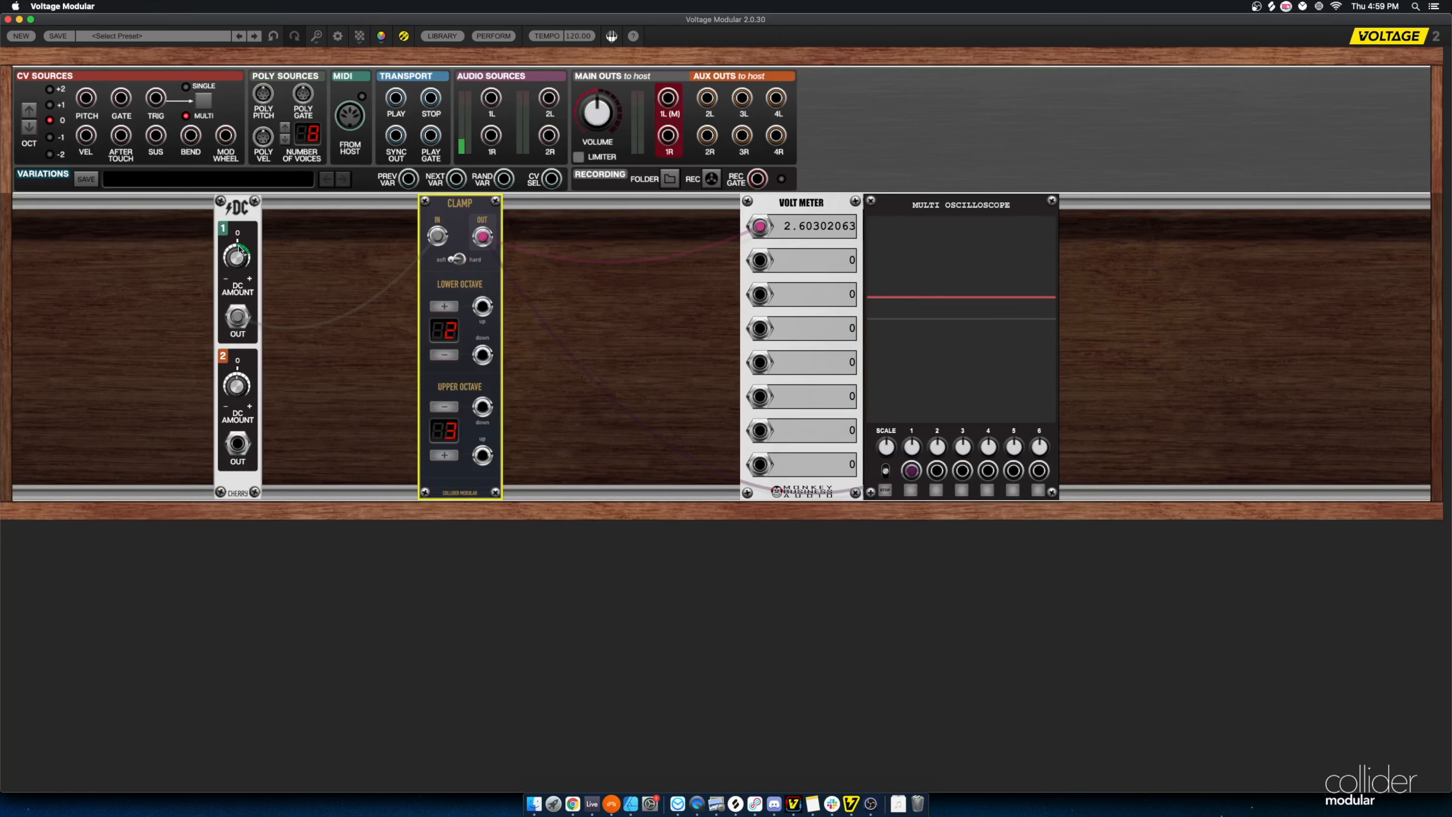
- Lower and raise DC Amount 1 again to compare the Clamp's soft and hard modes, ending in soft mode
left_click(230, 260)
left_click_drag(230, 261, 239, 286)
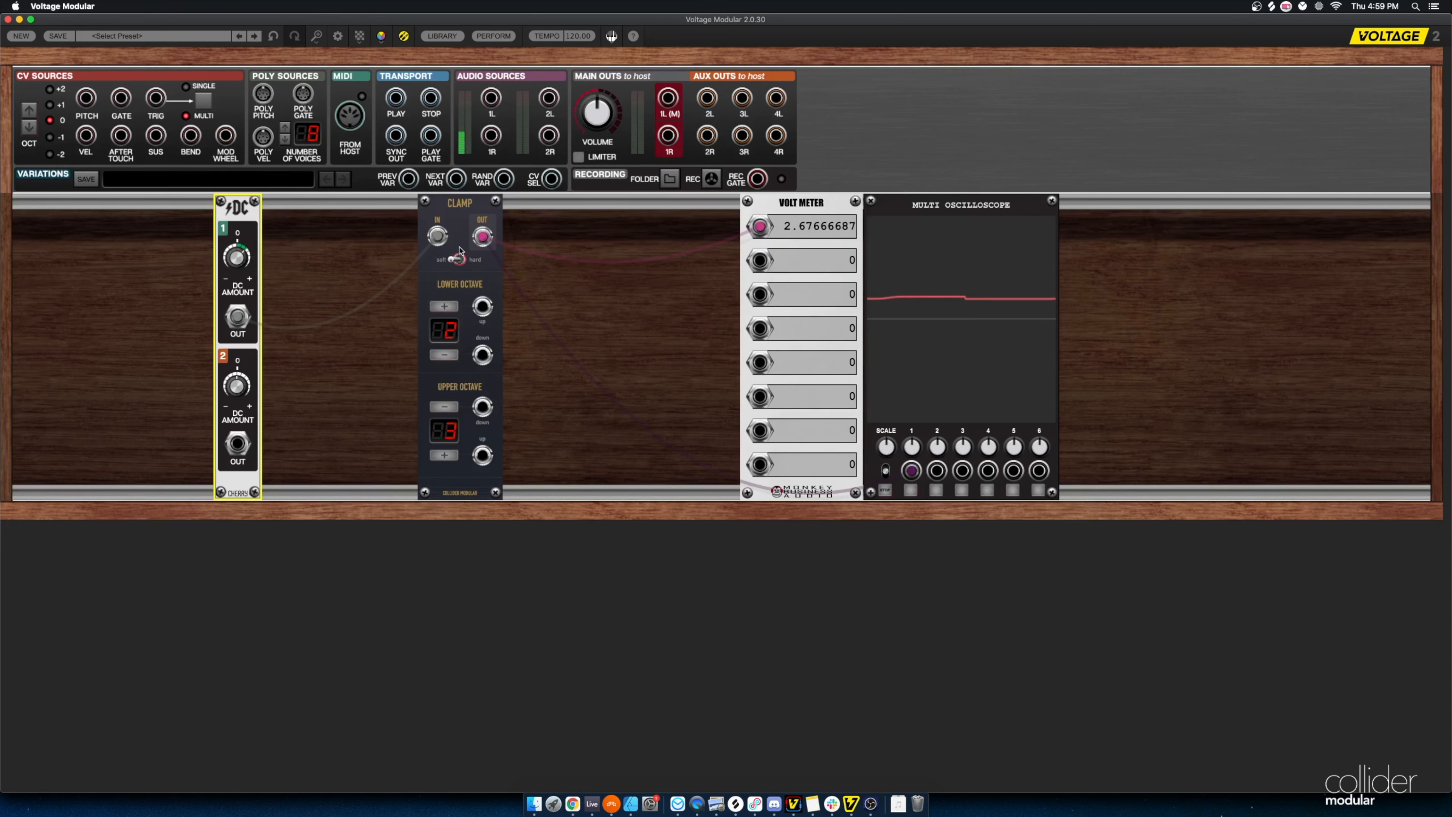
left_click(460, 259)
left_click_drag(242, 273, 235, 247)
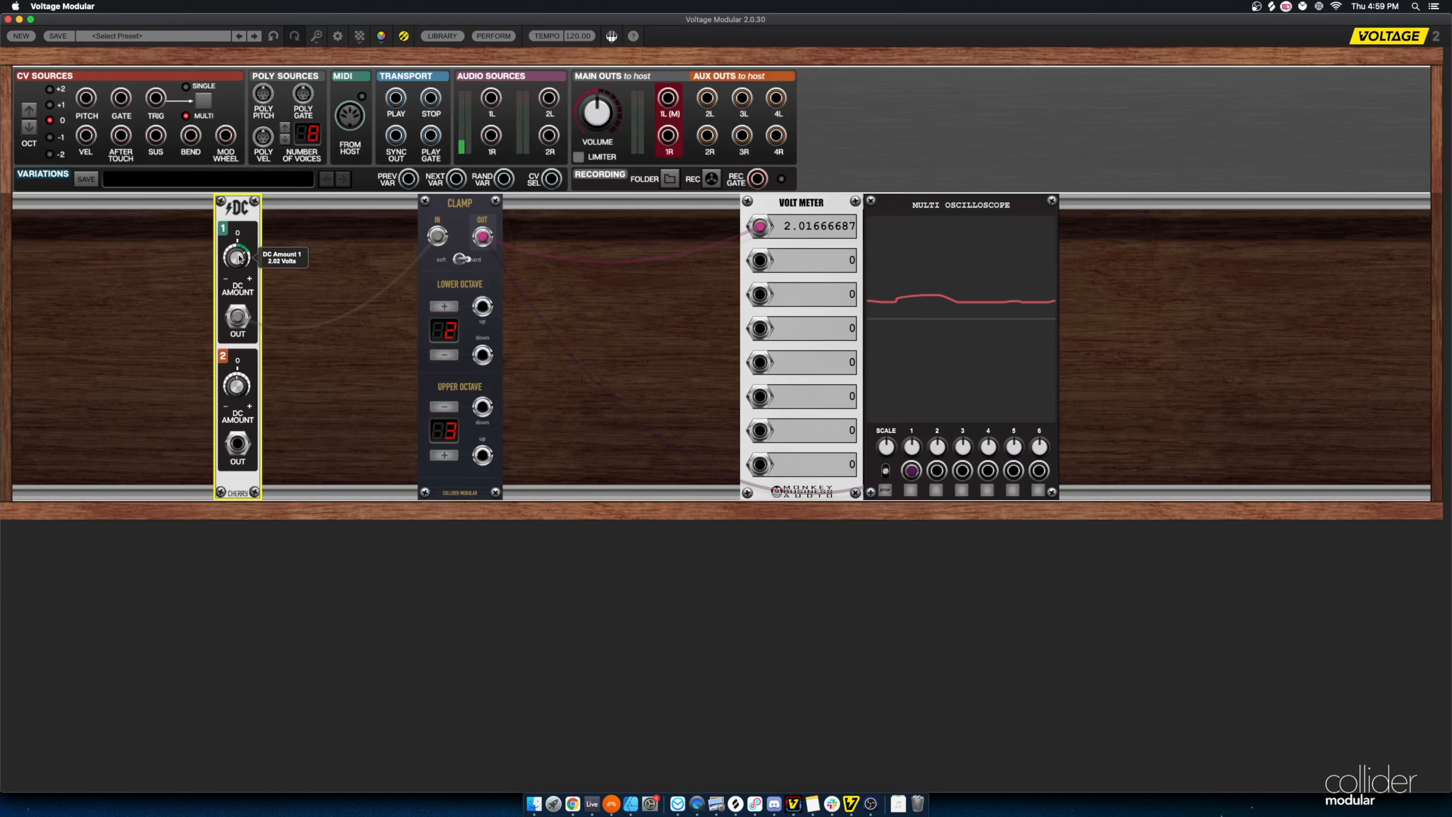
left_click(428, 319)
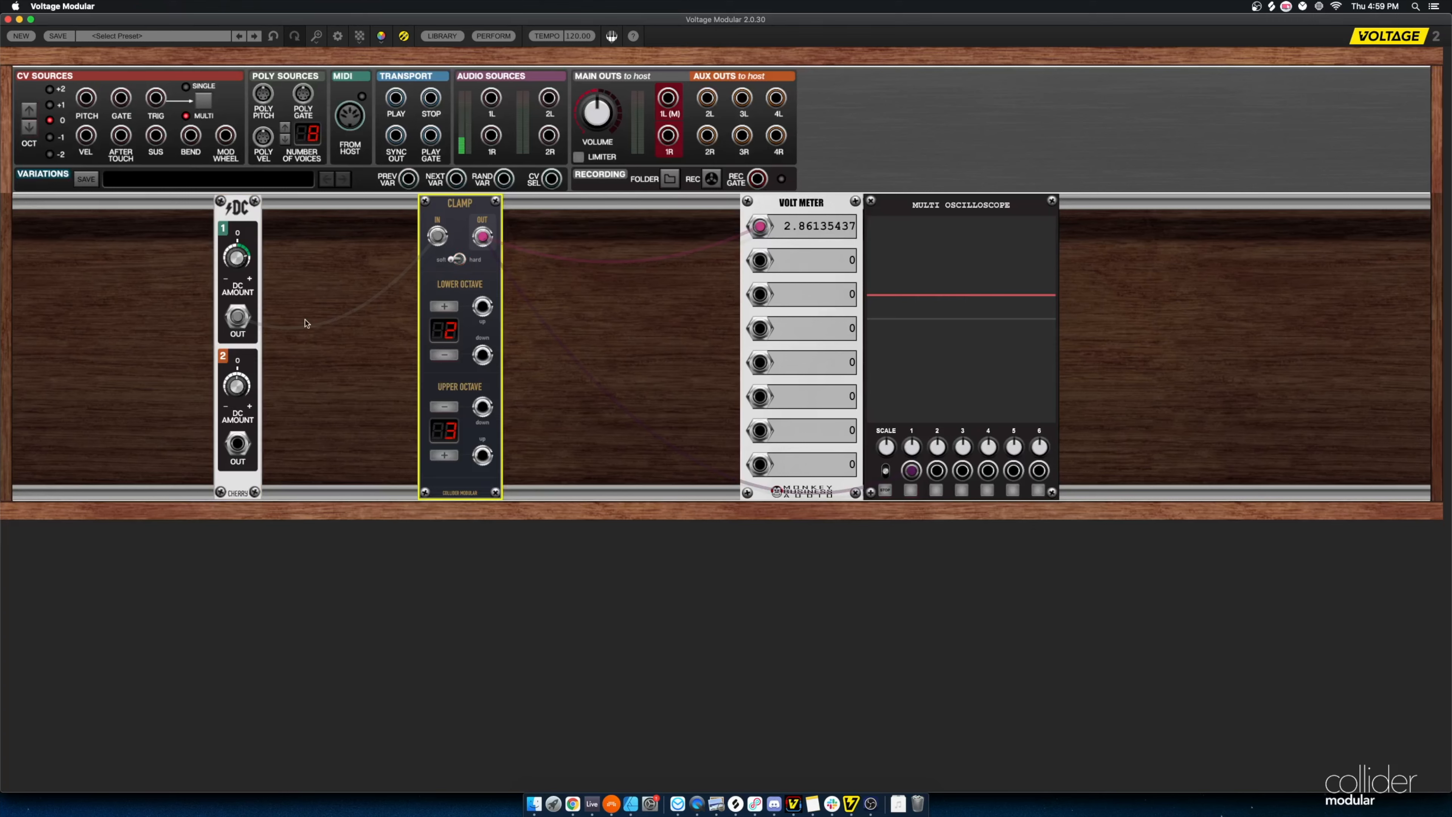
- Raise the Clamp's lower octave to 10
left_click(445, 307)
left_click(444, 306)
left_click(444, 307)
left_click(445, 307)
left_click(446, 307)
left_click(447, 309)
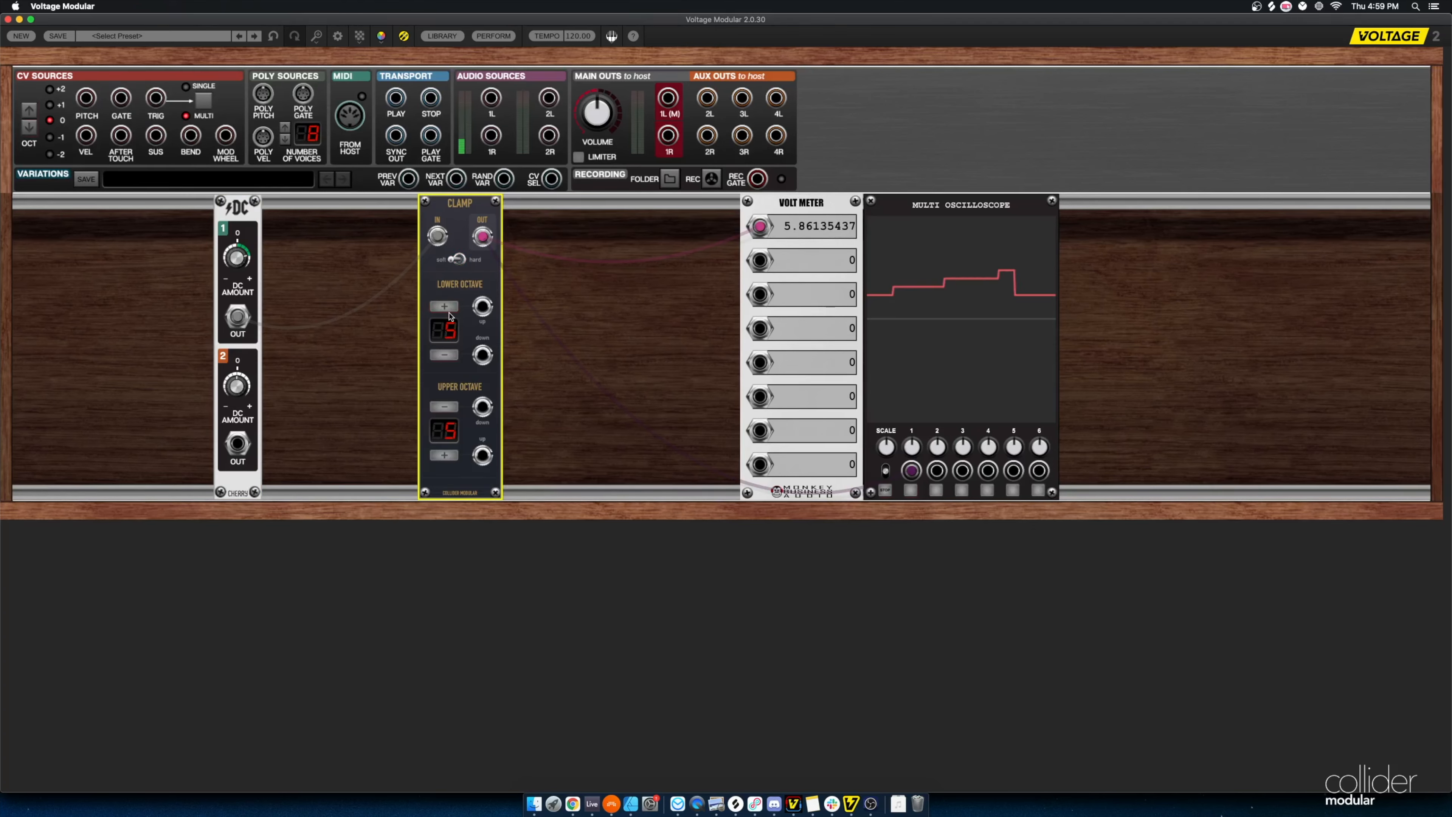
left_click(448, 308)
left_click(447, 308)
left_click(447, 308)
left_click(447, 309)
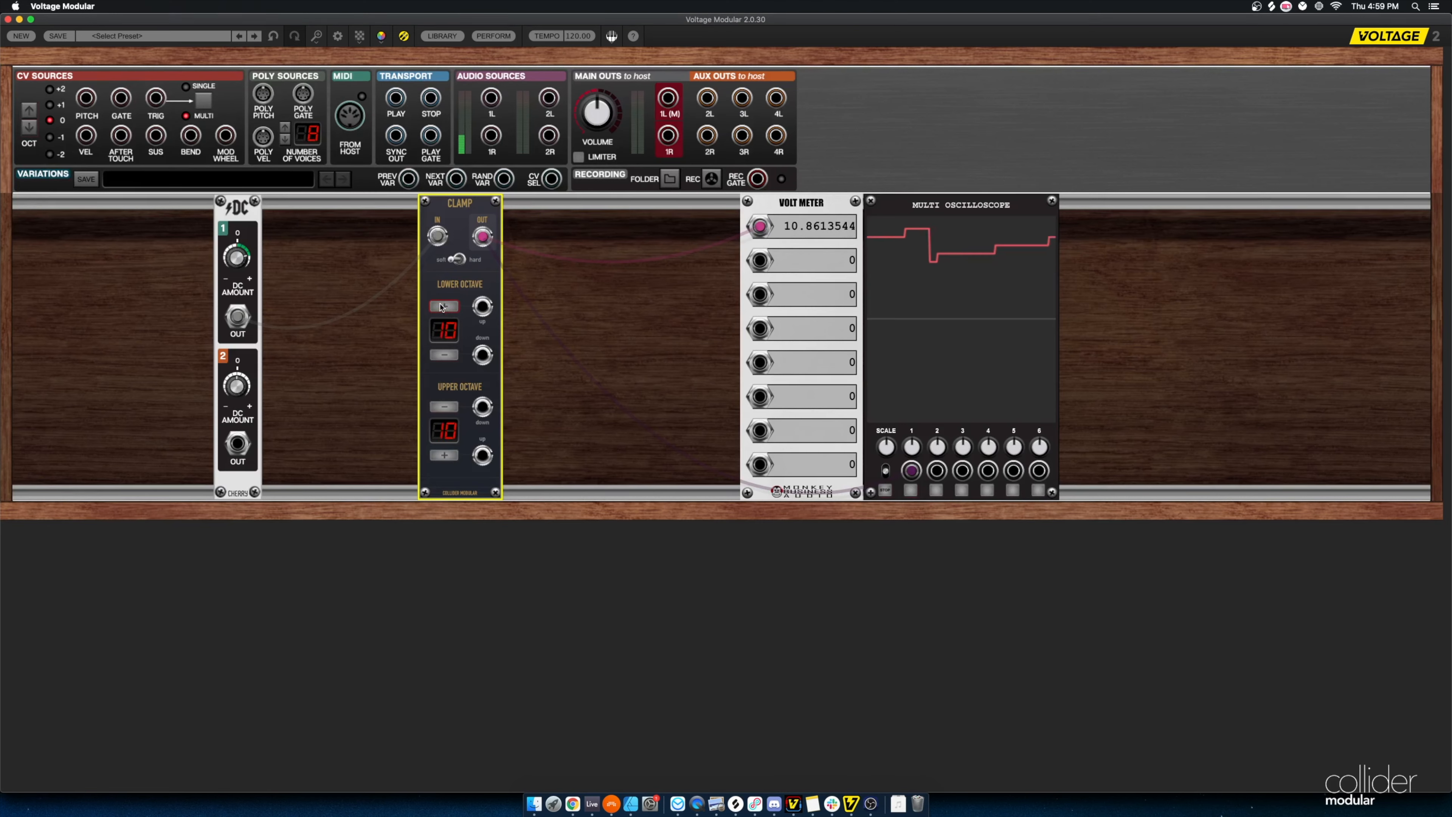
left_click(448, 309)
left_click(449, 309)
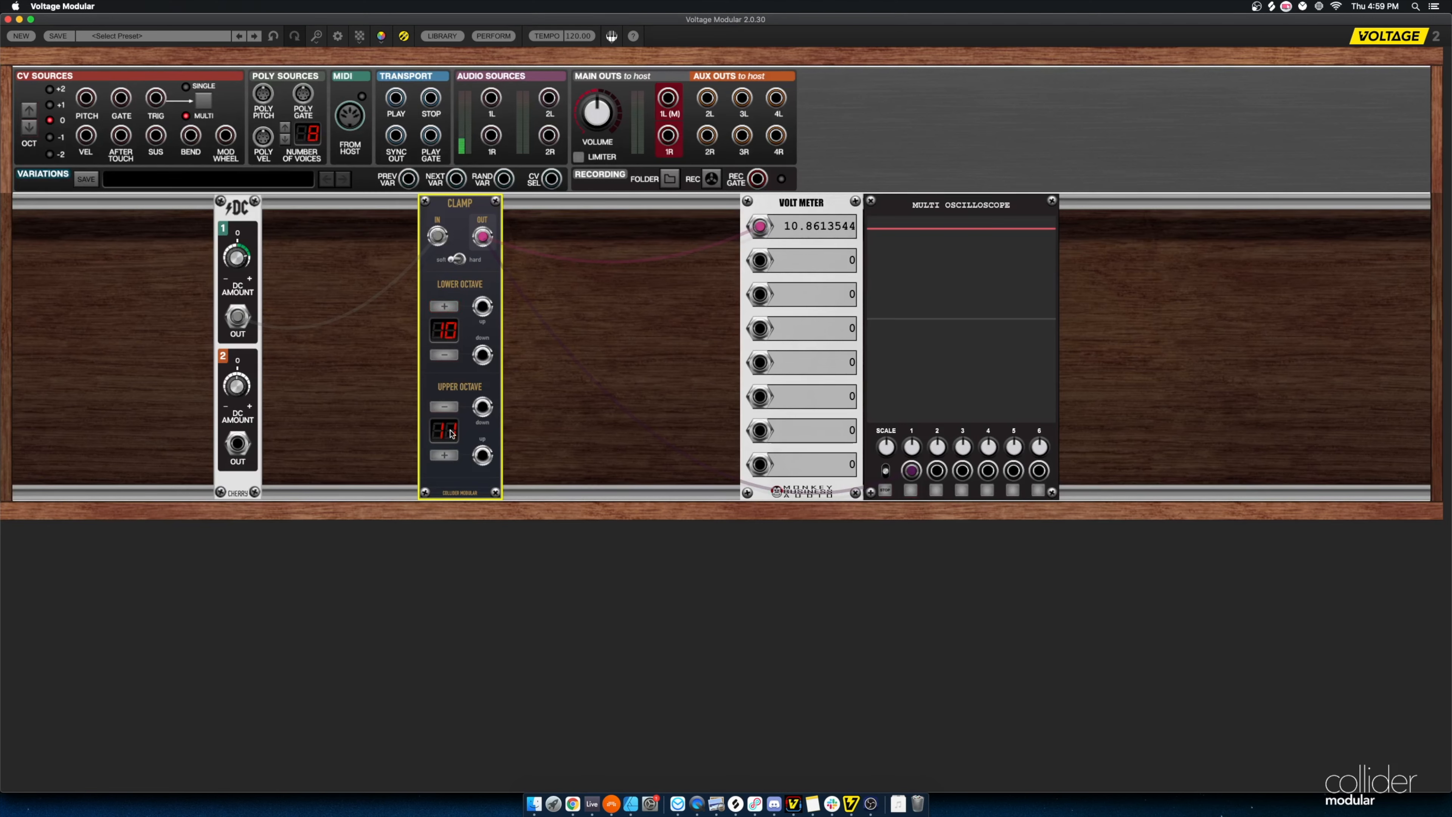
- Reduce the Clamp's upper octave until the lower octave drops to 2, and raise the upper octave to 5
left_click(444, 407)
left_click(444, 406)
left_click(444, 407)
left_click(444, 407)
left_click(444, 407)
left_click(444, 407)
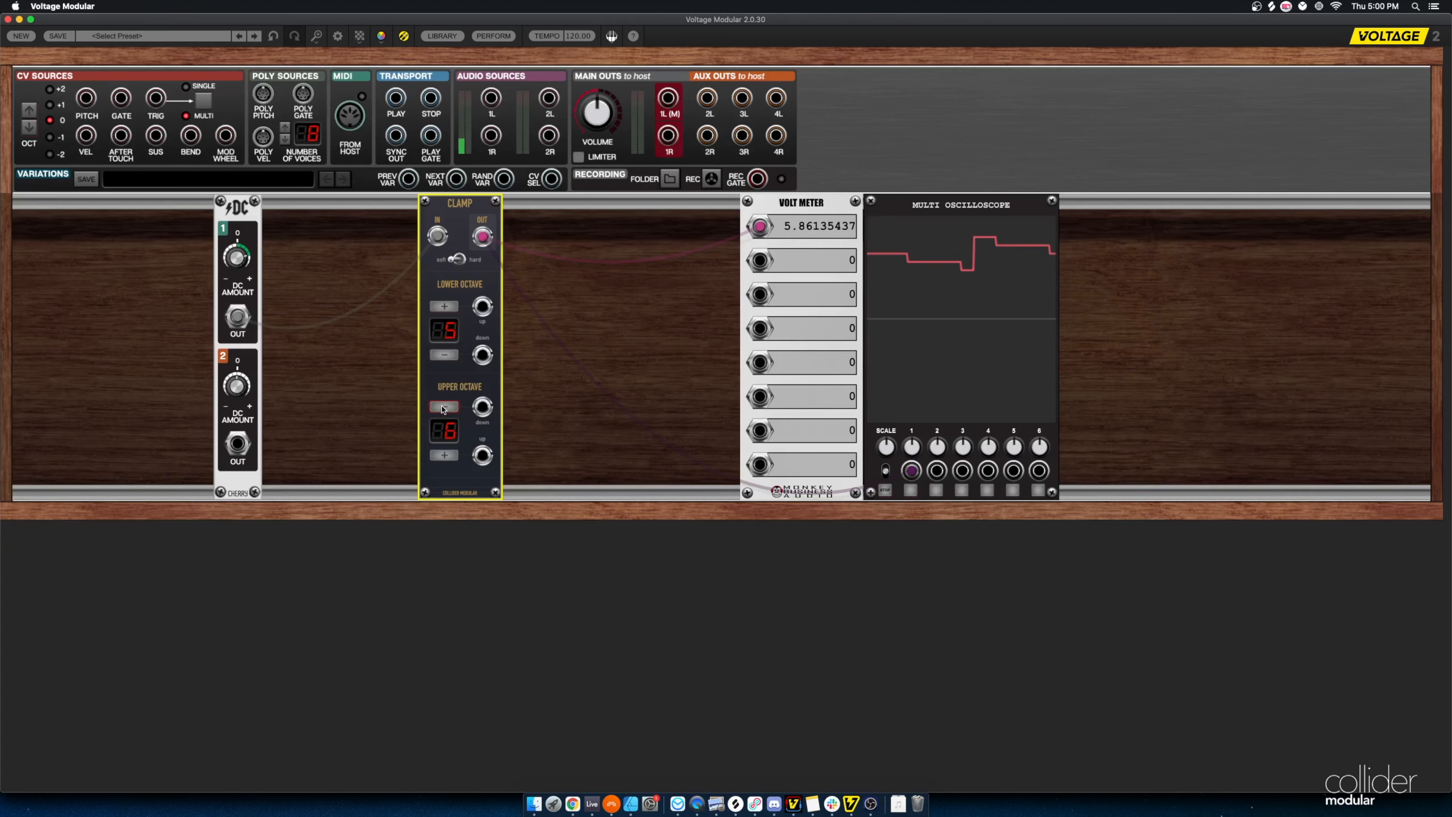
left_click(443, 406)
left_click(445, 407)
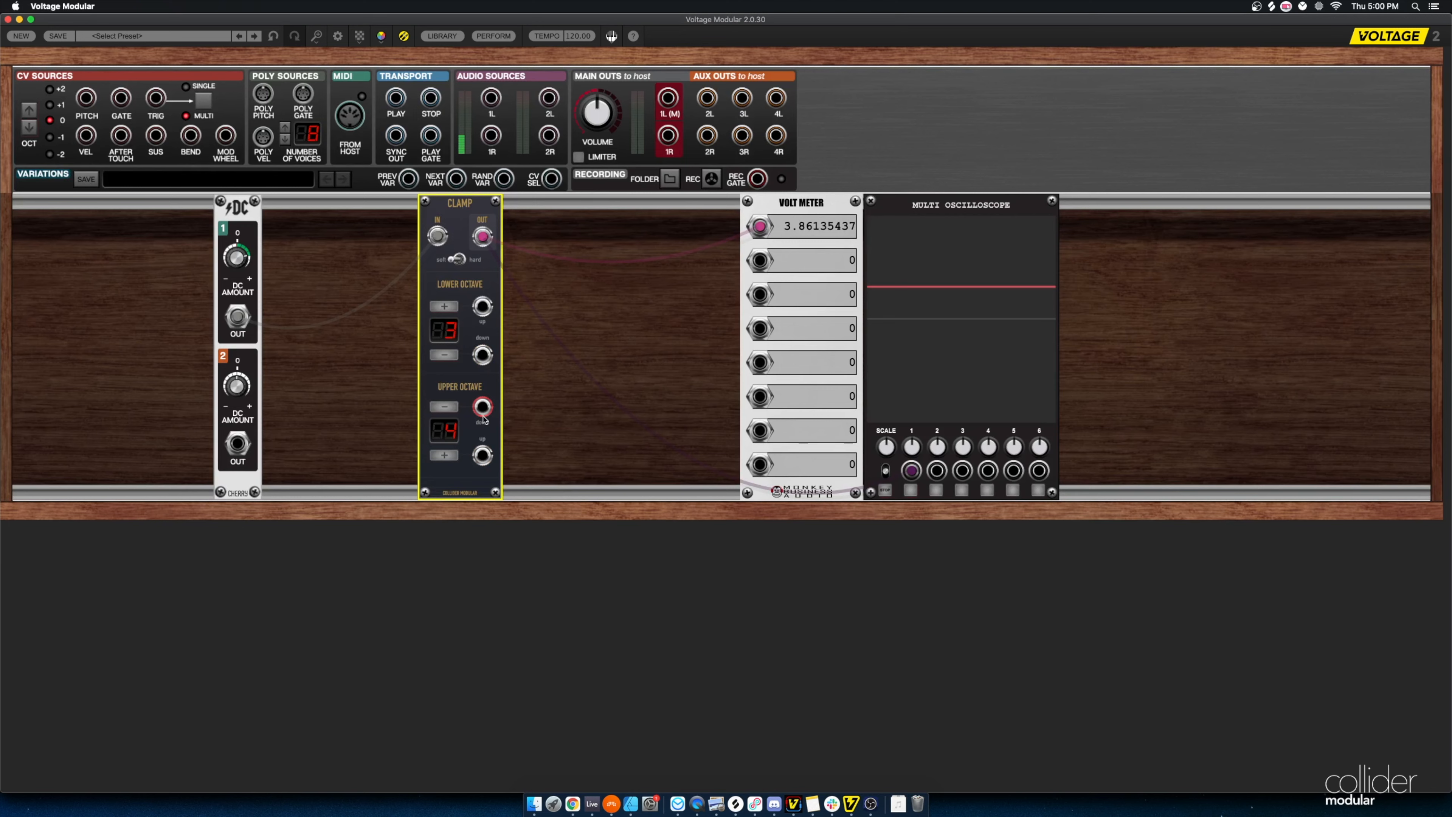
left_click(445, 407)
left_click(446, 455)
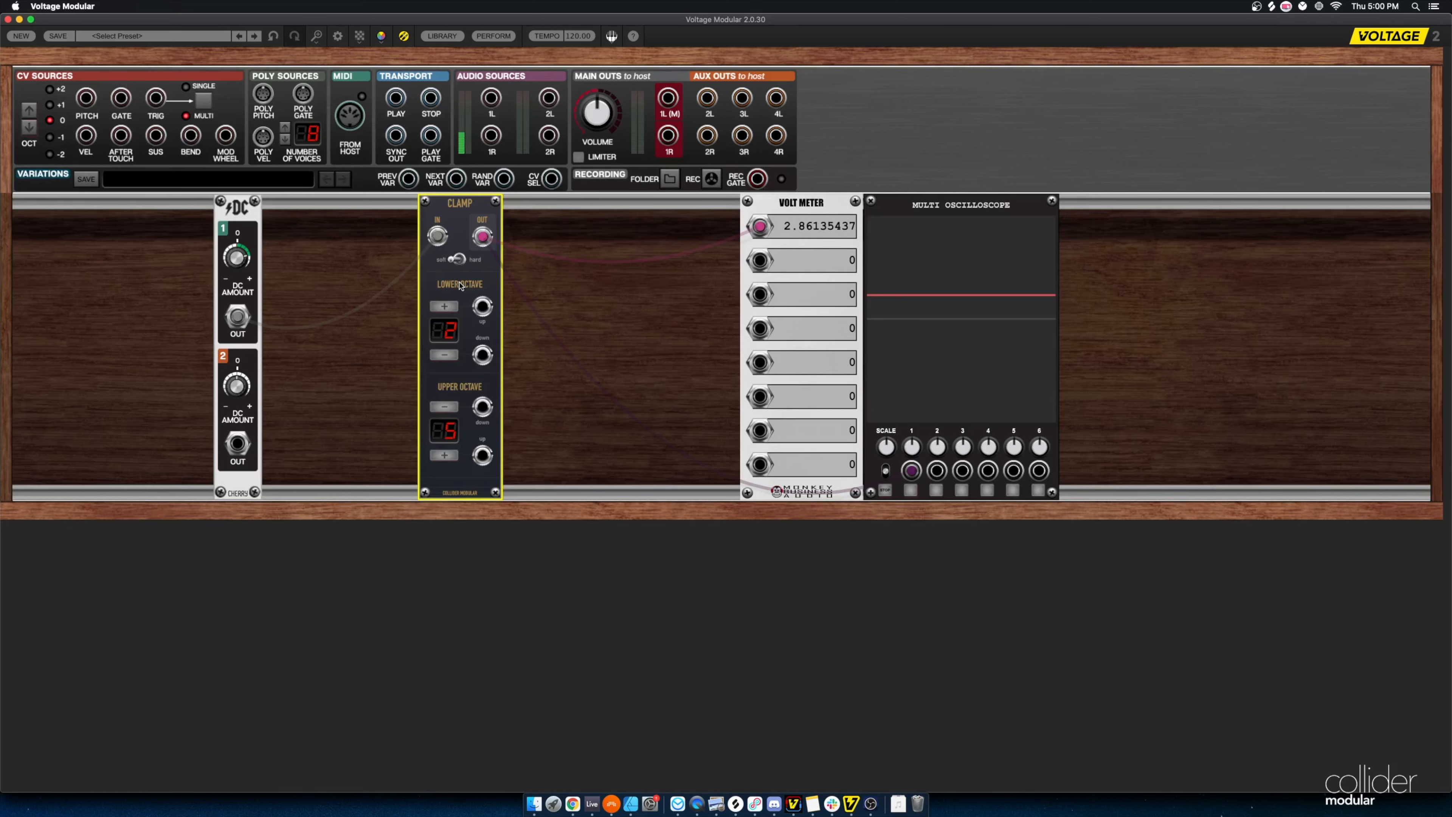
- Raise the Clamp's upper octave to 35, keeping the lower octave at 2
right_click(461, 286)
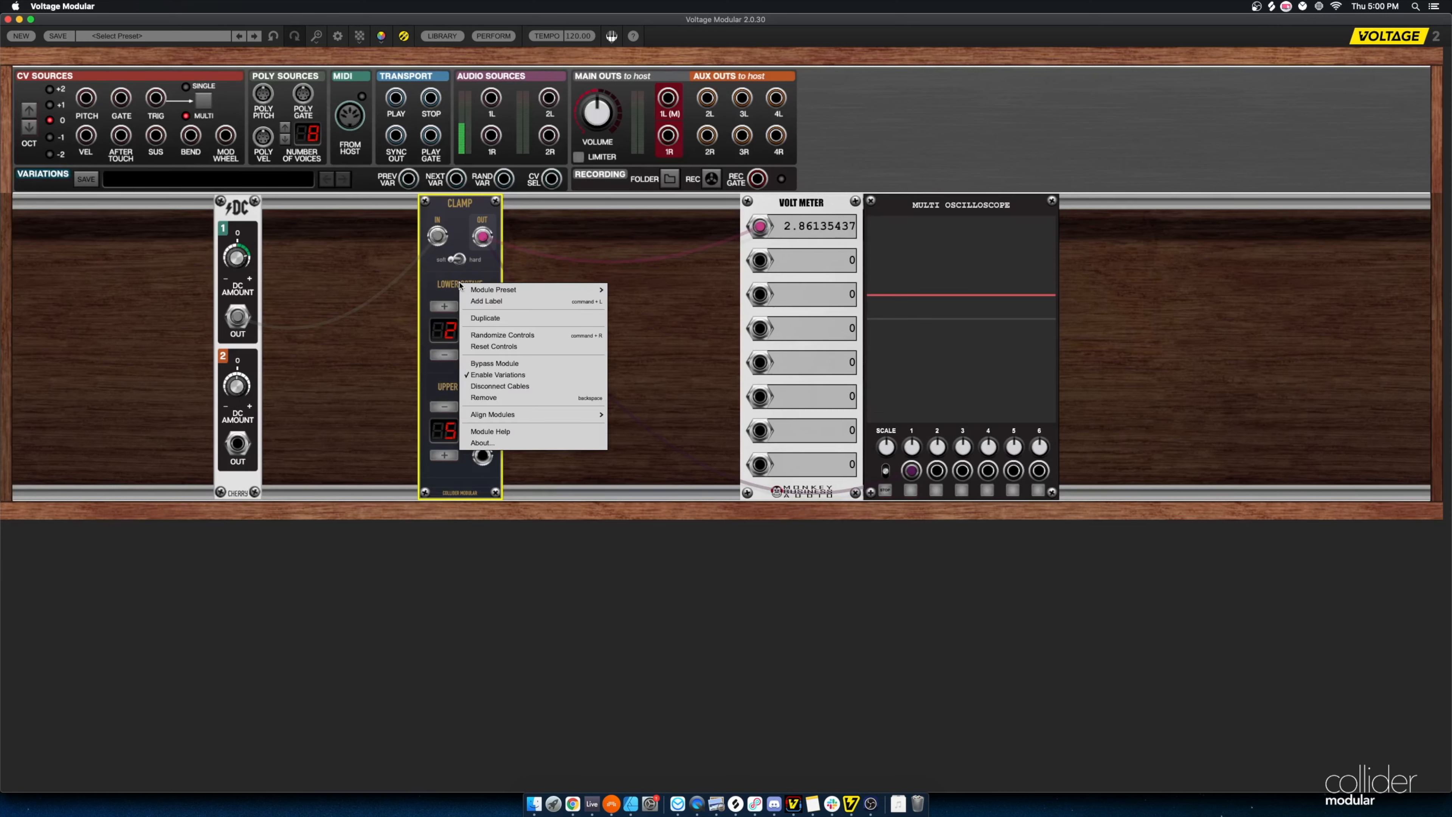
left_click(455, 286)
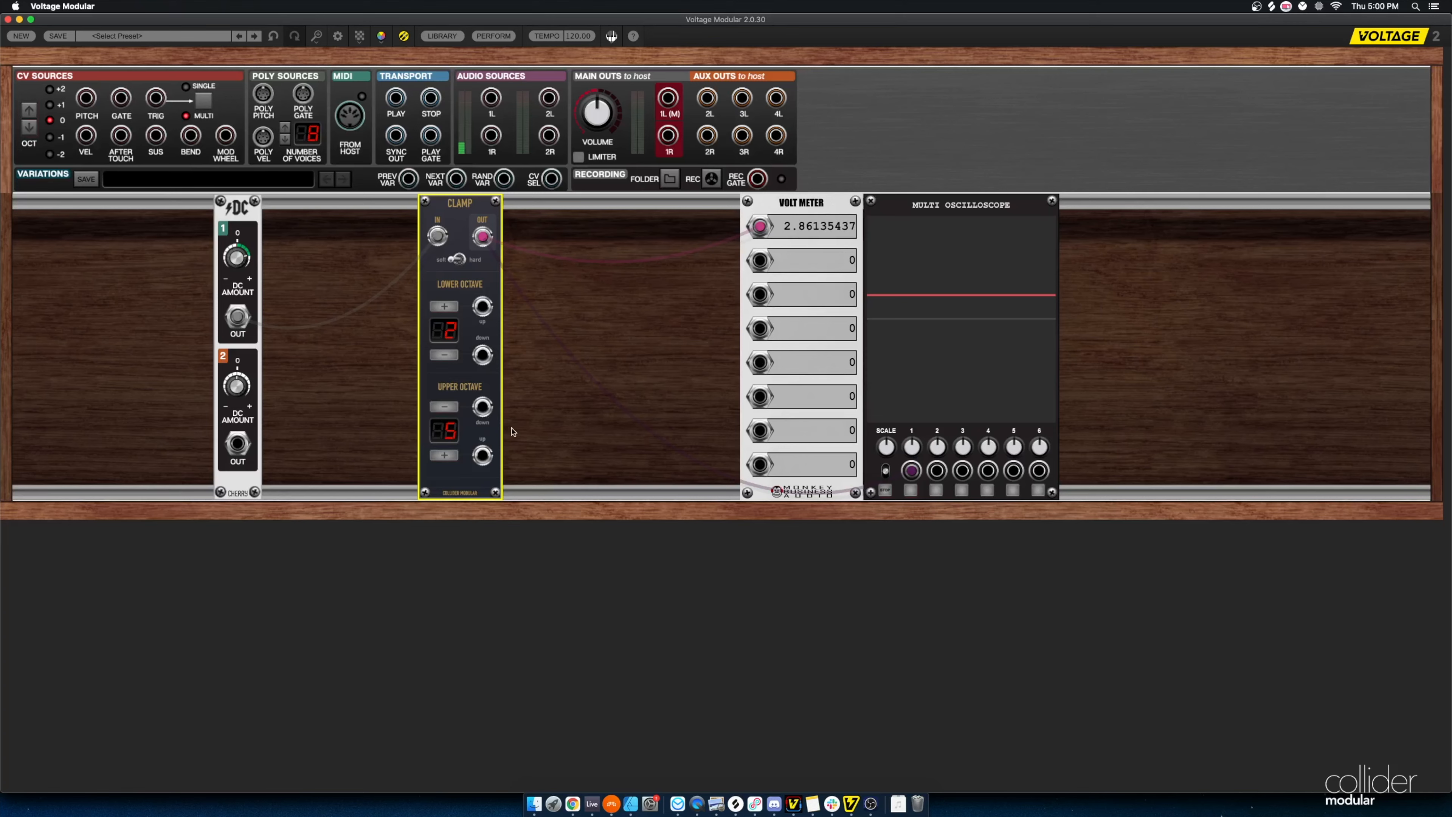
left_click(447, 457)
left_click(447, 457)
left_click(445, 456)
left_click(444, 456)
left_click(445, 456)
left_click(445, 456)
left_click(446, 456)
left_click(445, 456)
left_click(445, 456)
- Randomize the Clamp module's controls three times
right_click(457, 290)
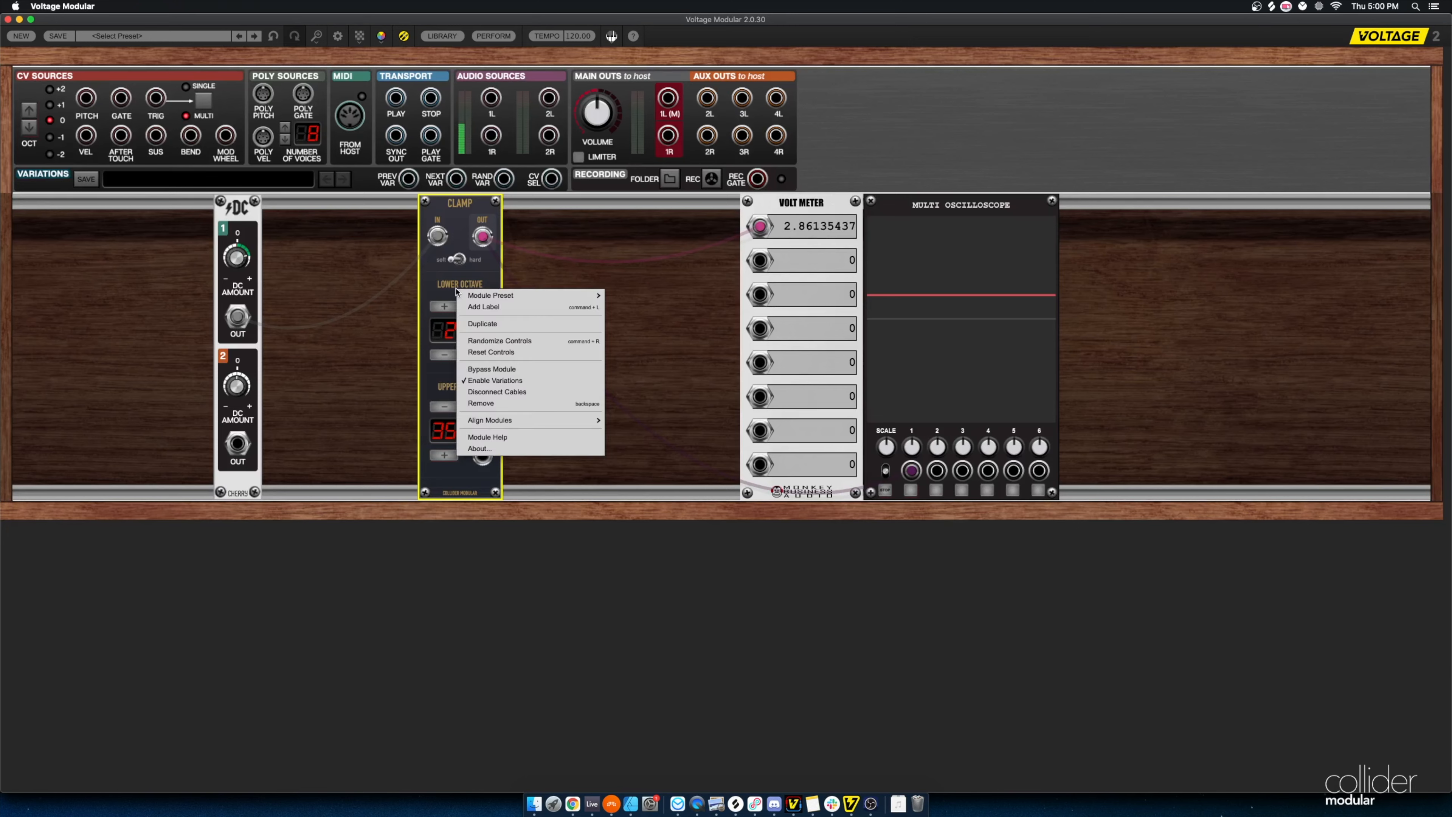
left_click(483, 342)
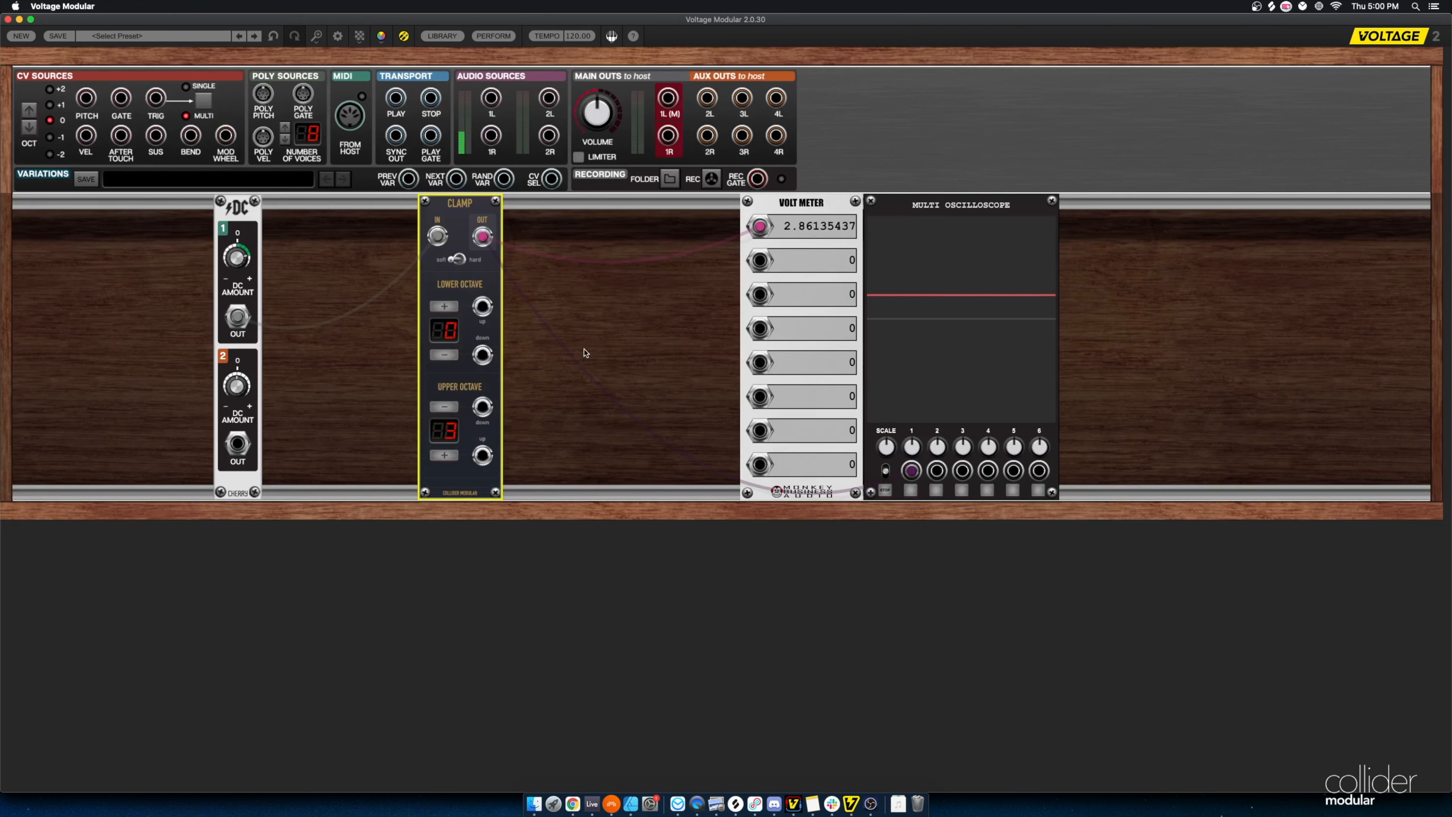
right_click(461, 289)
left_click(483, 340)
right_click(457, 283)
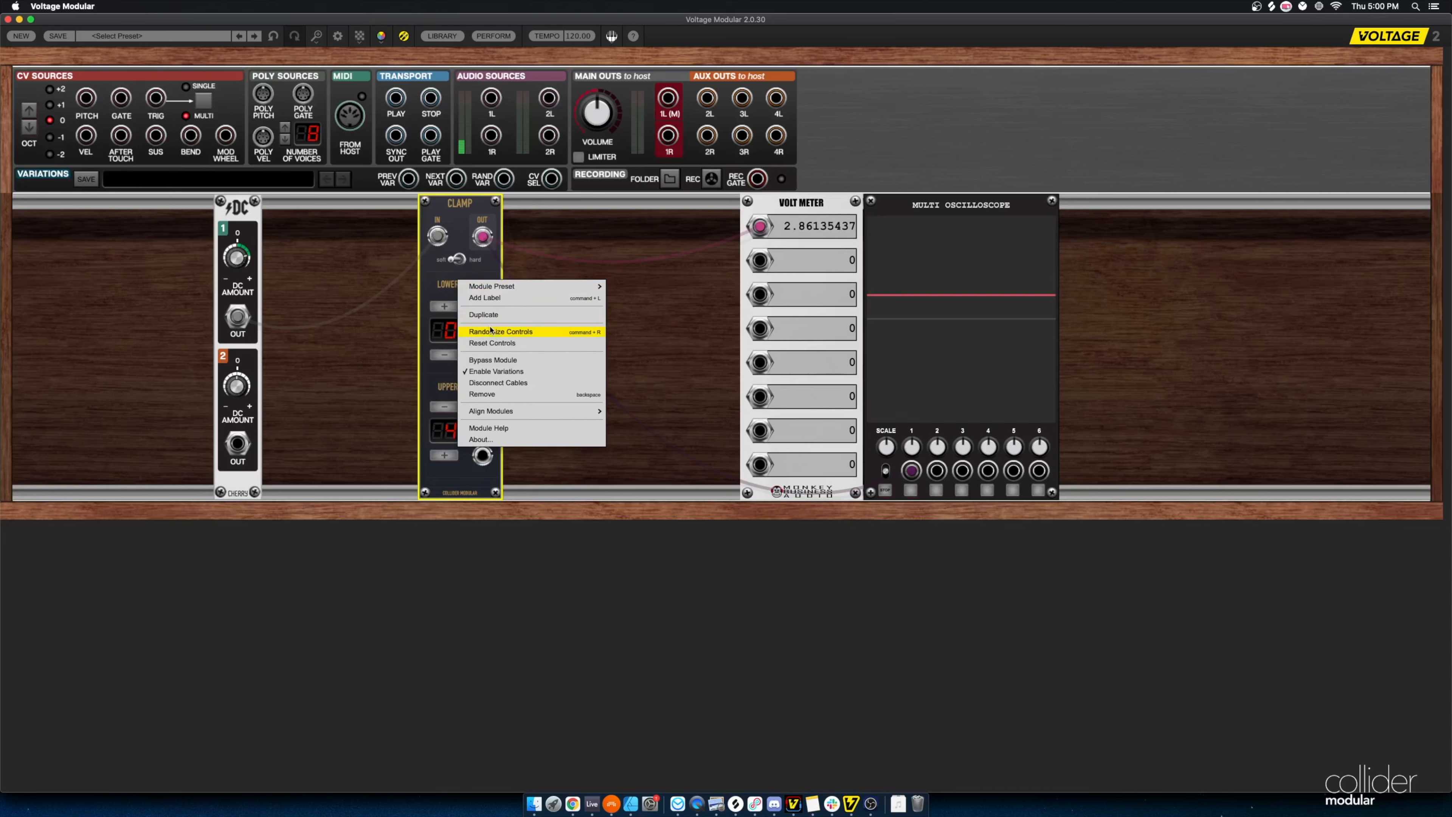
left_click(483, 335)
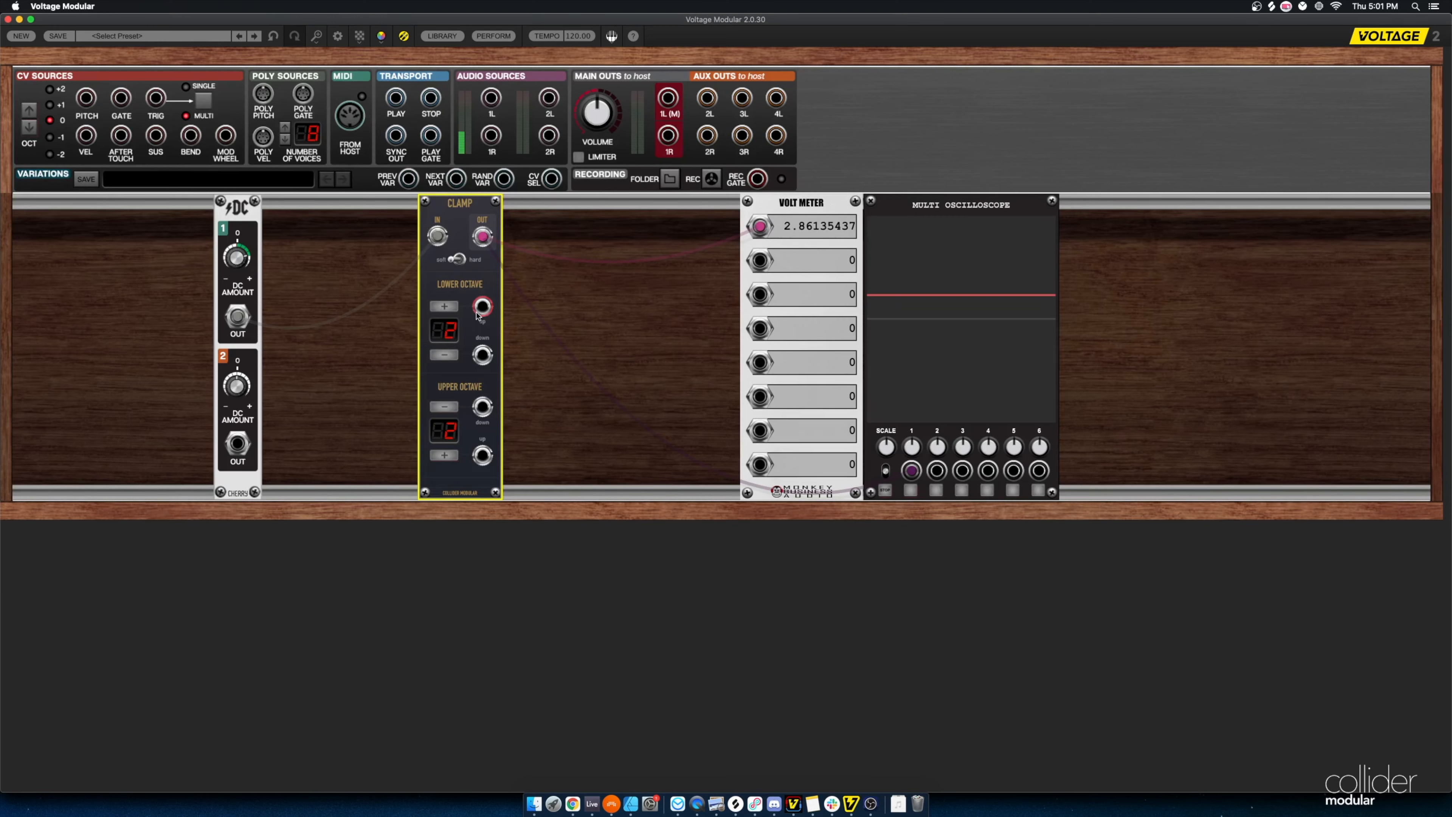
- Keep randomizing the Clamp's controls about twenty more times to try different lower and upper octave ranges
key("super+r")
key("super+r")
key("super+r")
key("super+r")
key("super+r")
key("super+r")
key("super+r")
key("super+r")
key("super+r")
key("super+r")
key("super+r")
key("super+r")
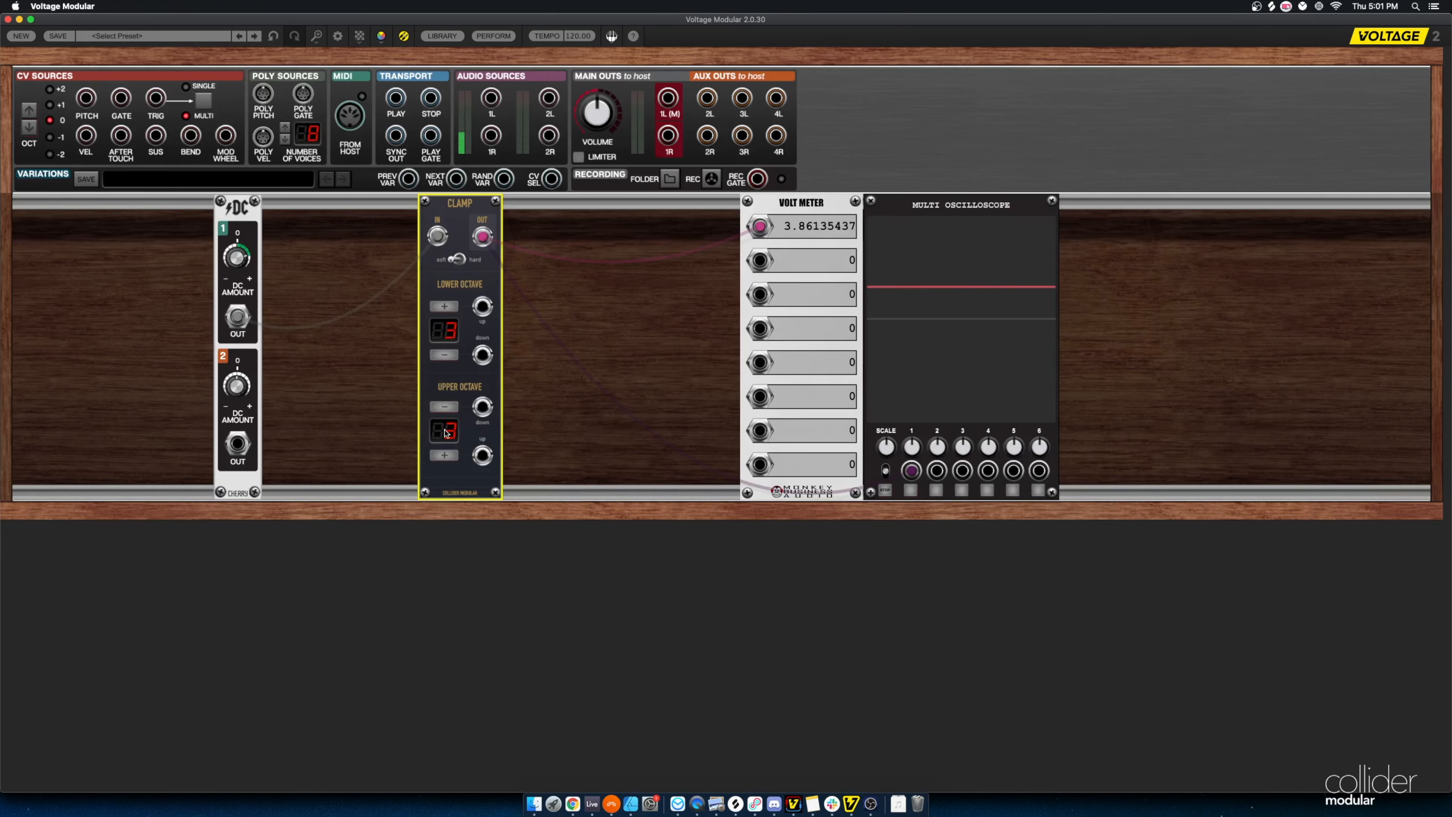
key("super+r")
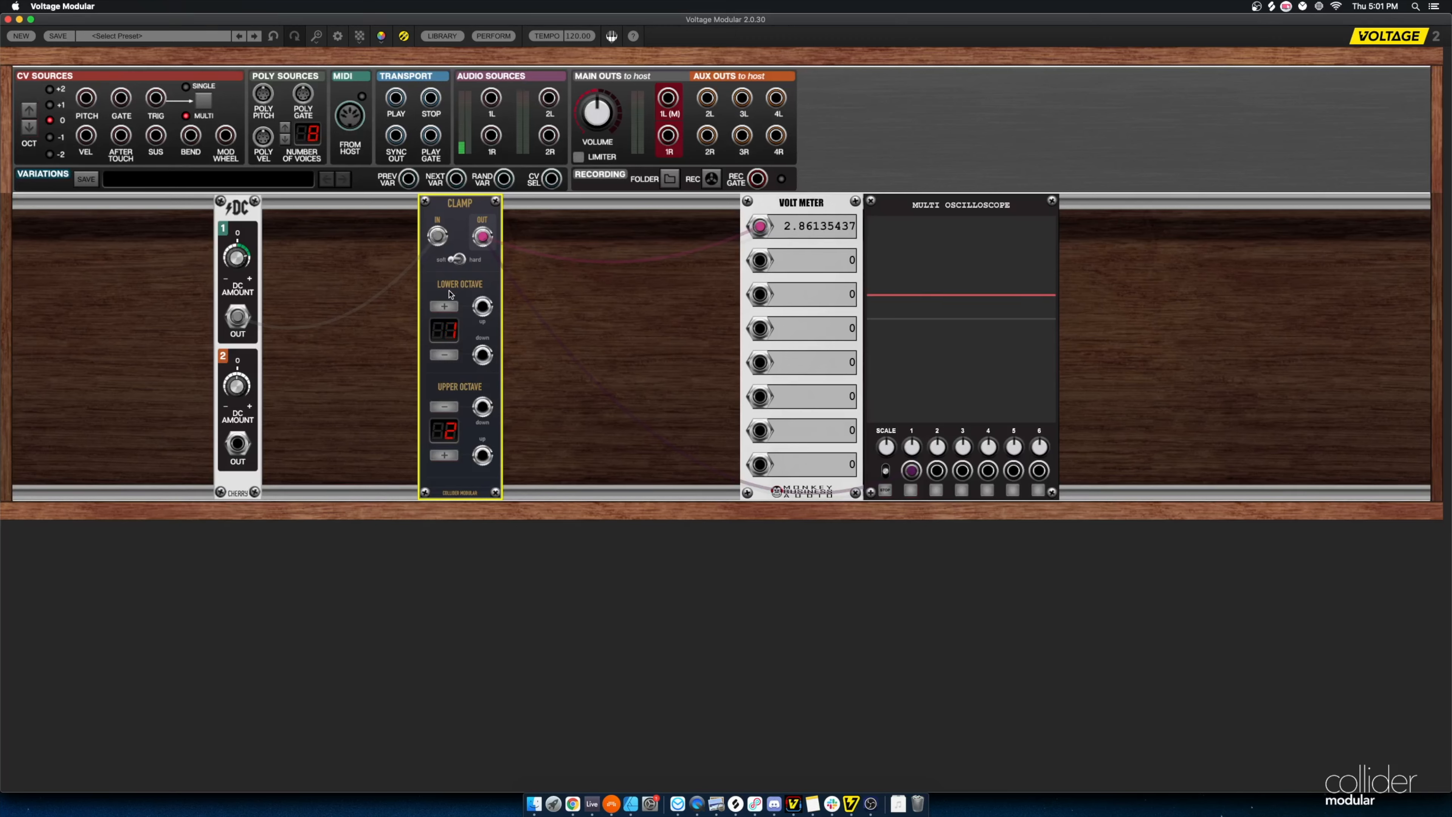
key("super+r")
key("super+r")
key("super+r")
key("super+r")
key("super+r")
key("super+r")
key("super+r")
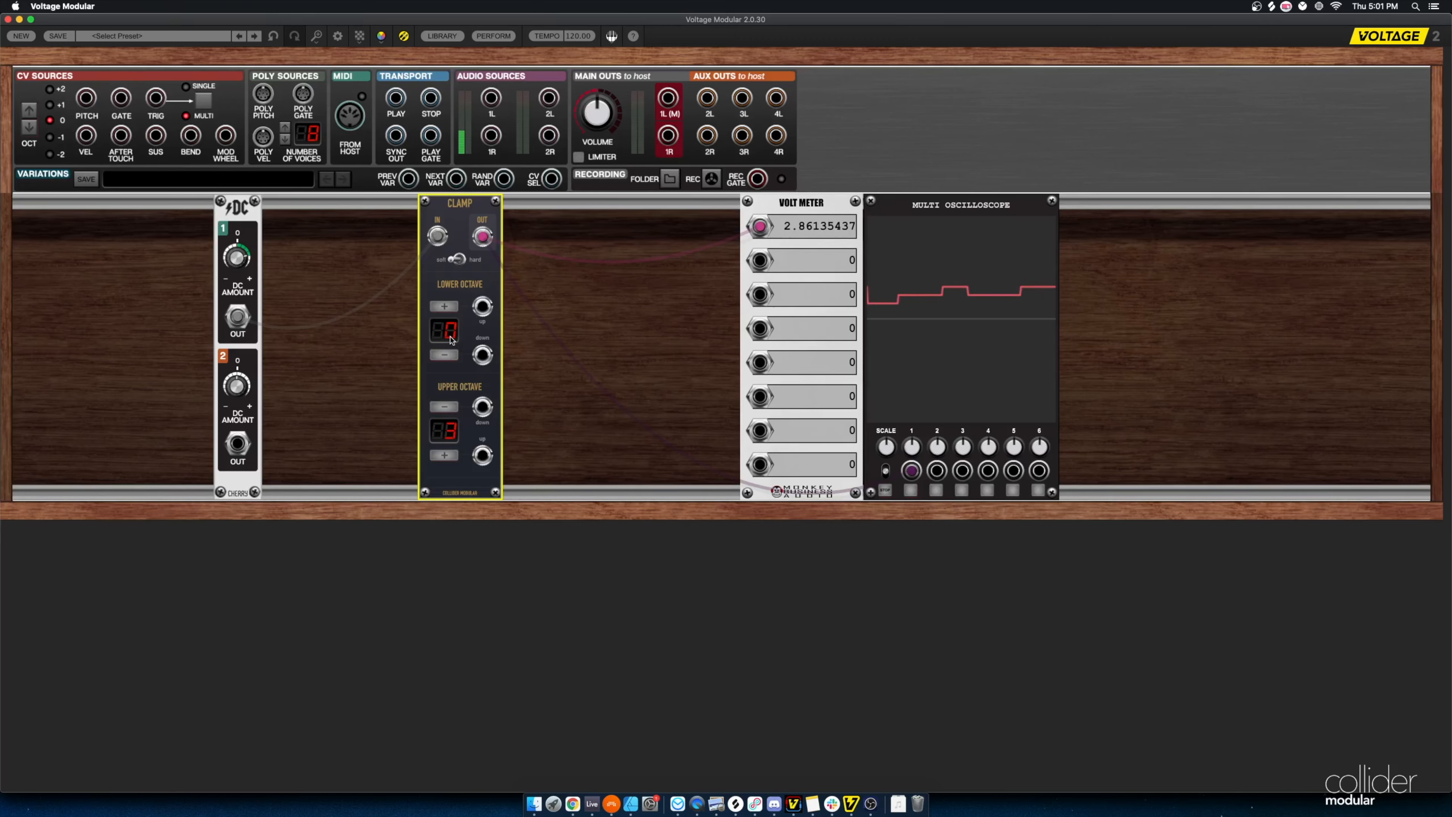